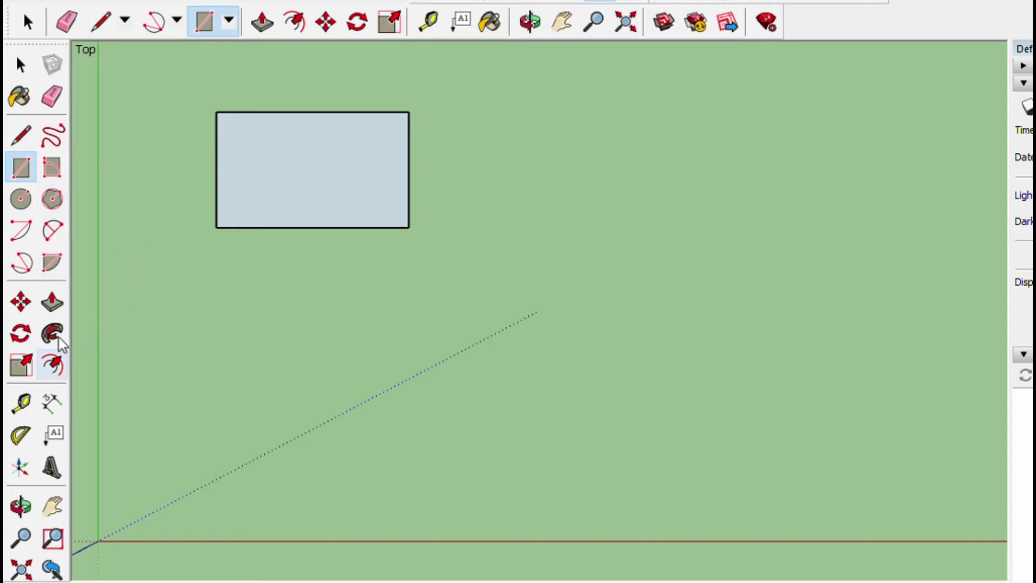
Step: Offset the rectangle's edges outward to form a narrow uniform border around it
click(52, 365)
click(408, 149)
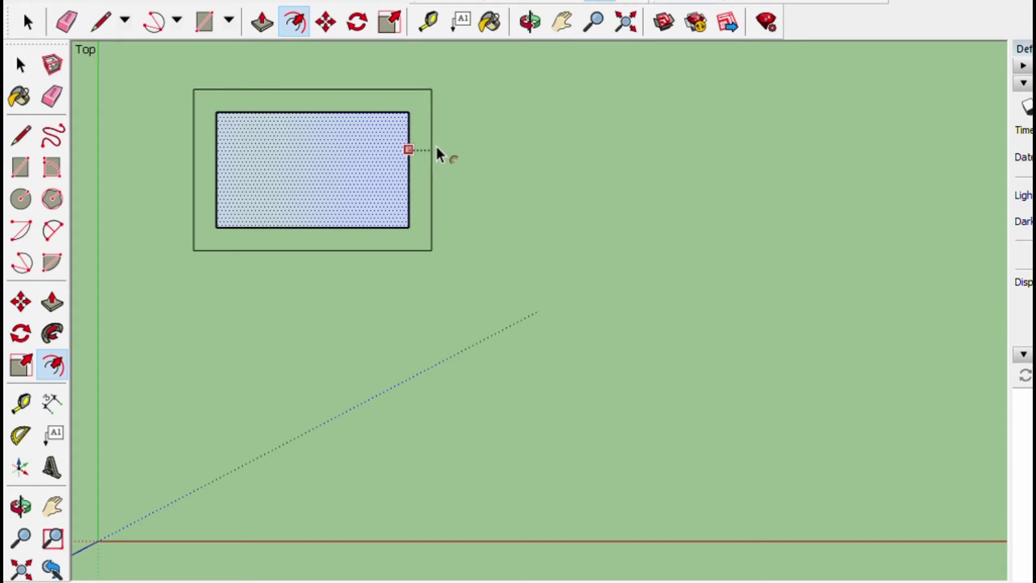
key(Return)
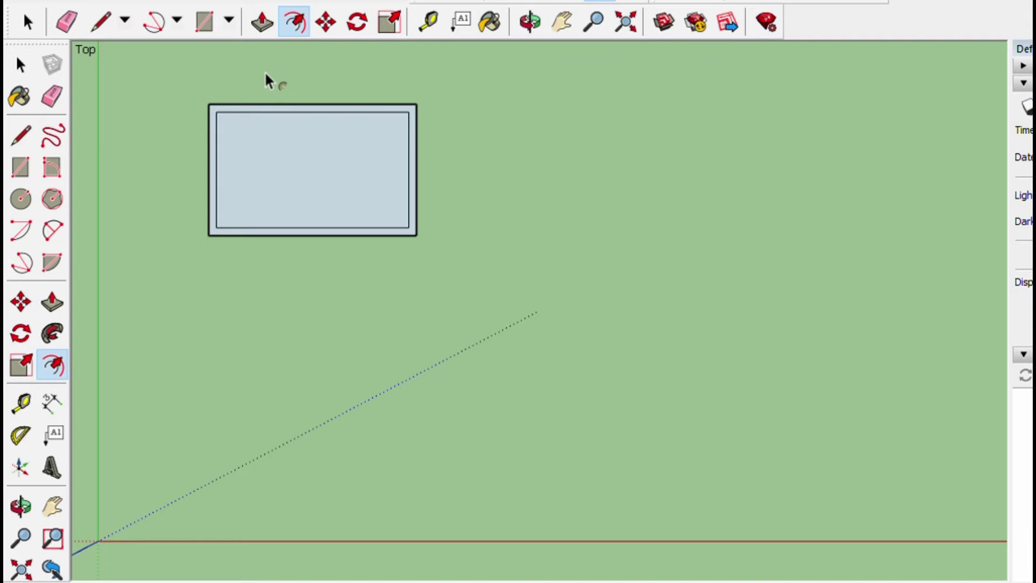
Step: Extend the plan beyond the outer rectangle's upper long edge with a full-width strip drawn in lines, and erase the overhanging piece
shift+middle_drag(265, 73, 361, 192)
scroll(362, 192, up, 3)
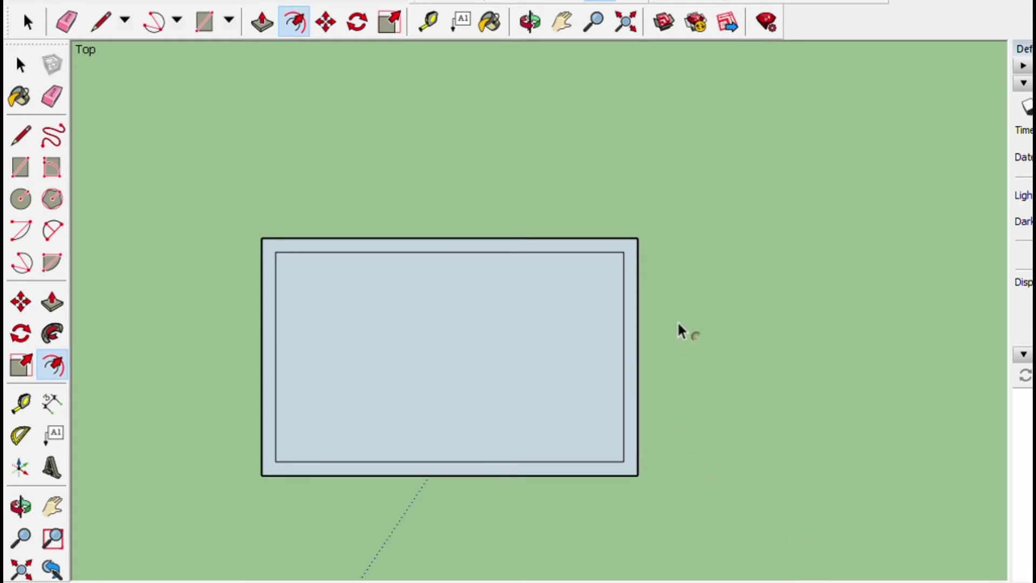
scroll(650, 406, down, 2)
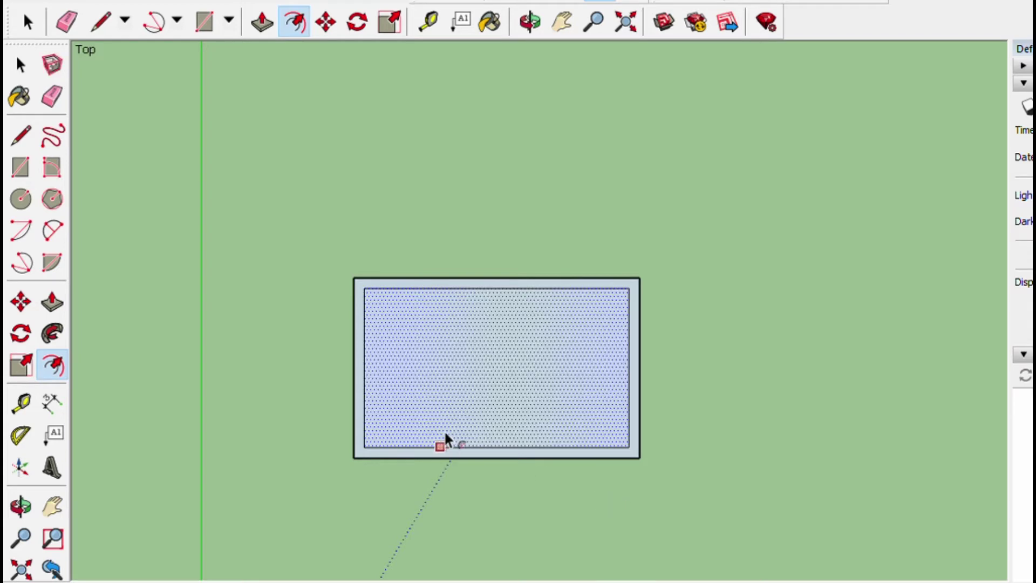
click(100, 21)
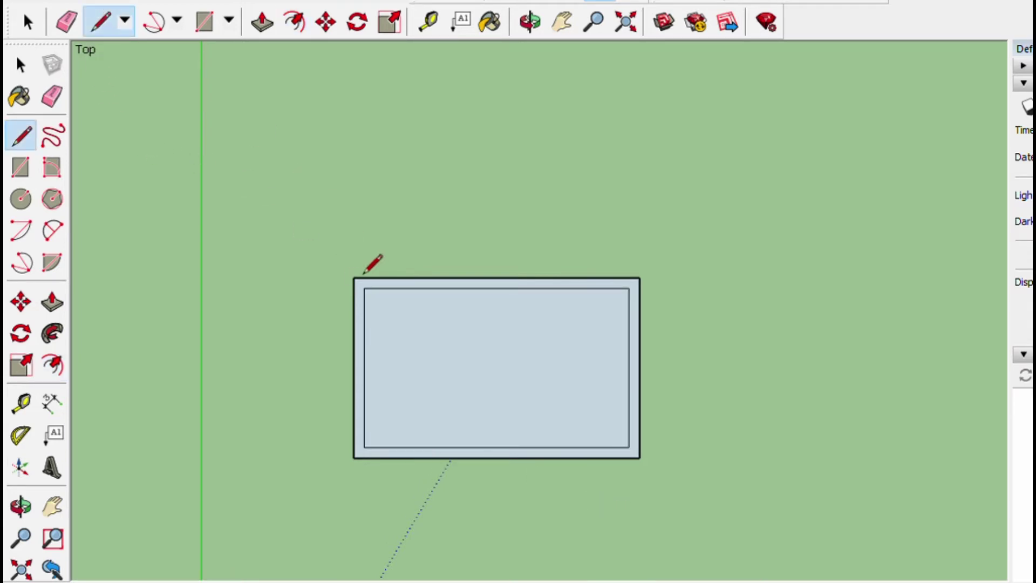
click(353, 276)
text(2)
key(Return)
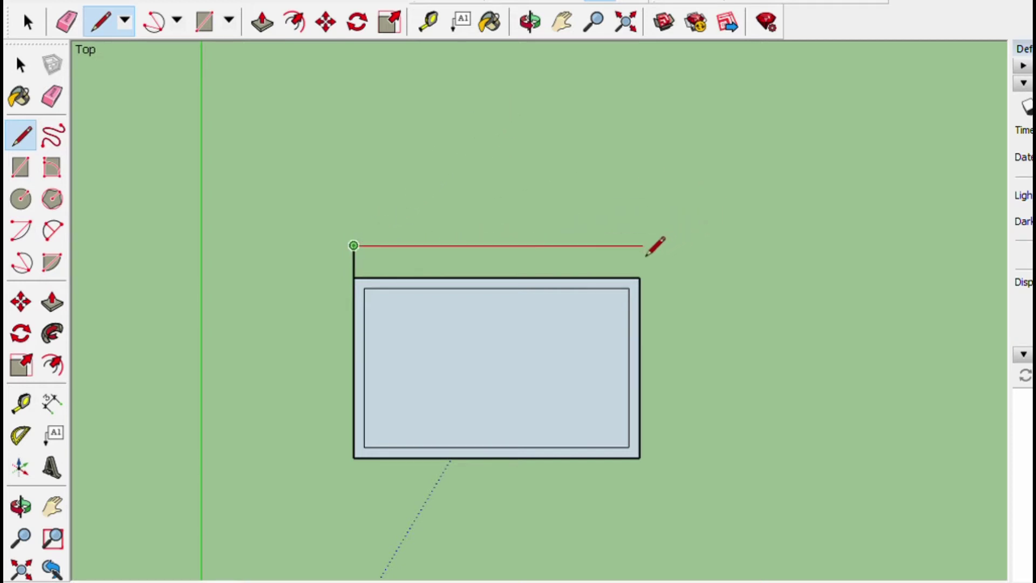
click(662, 245)
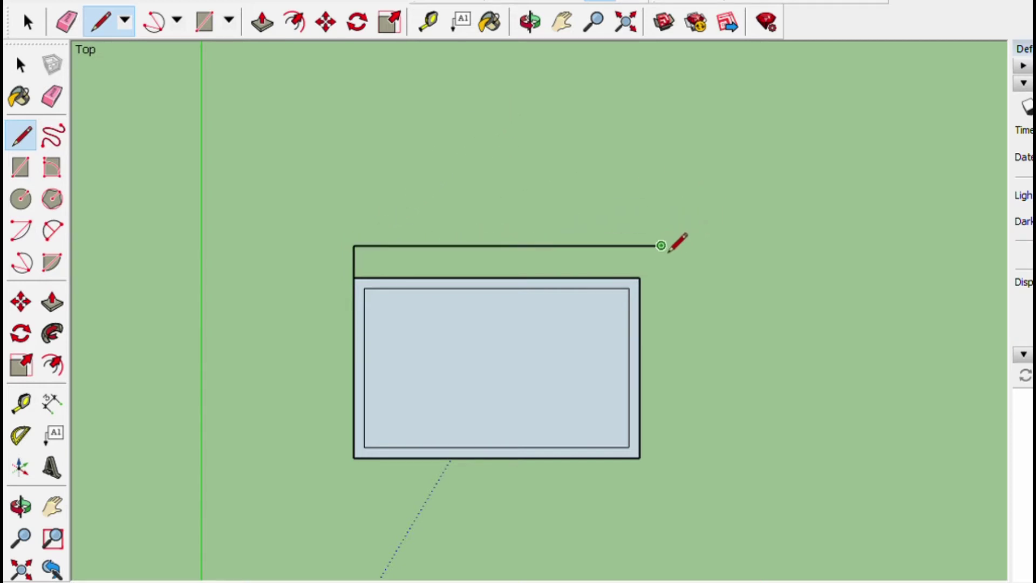
click(641, 278)
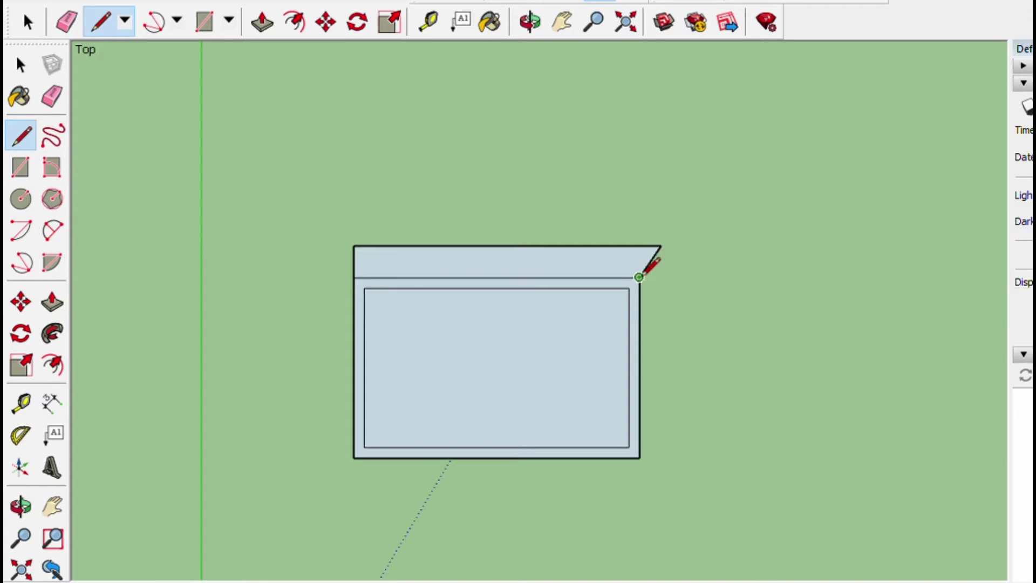
click(51, 97)
drag(665, 221, 662, 370)
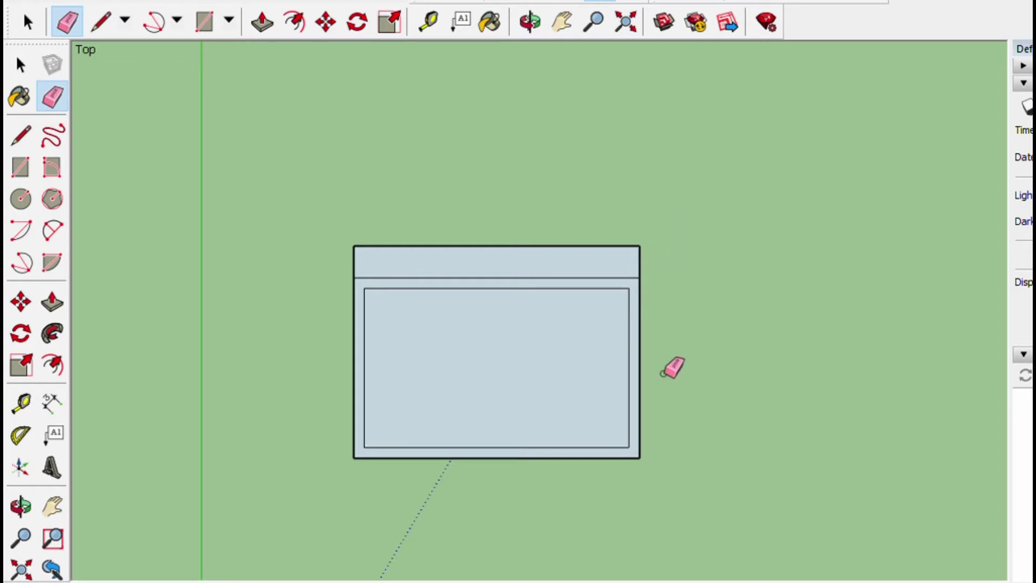
Step: Draw a matching full-width strip along the outer rectangle's lower long edge and erase the line overshooting the corner
click(20, 135)
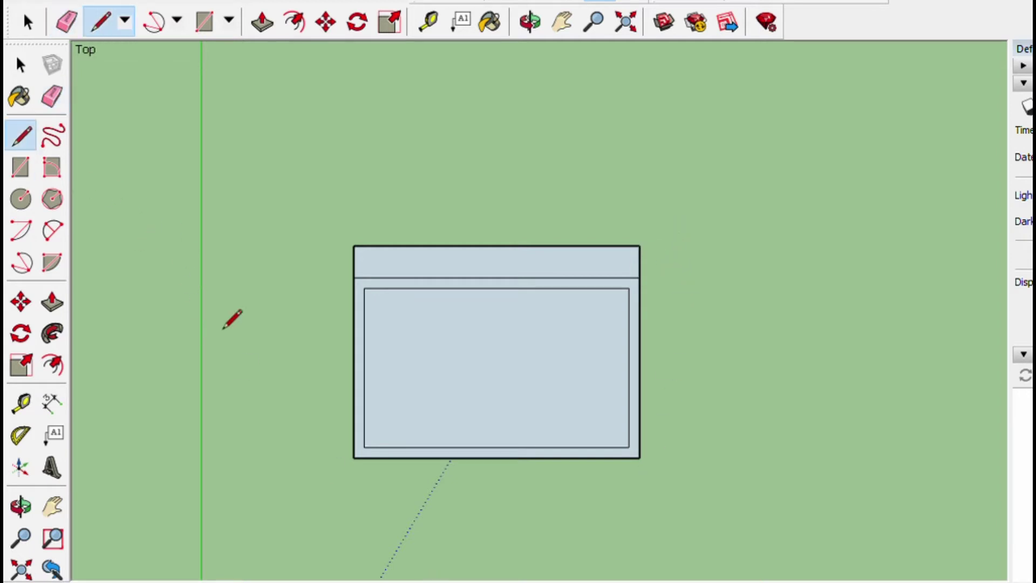
click(353, 458)
click(353, 489)
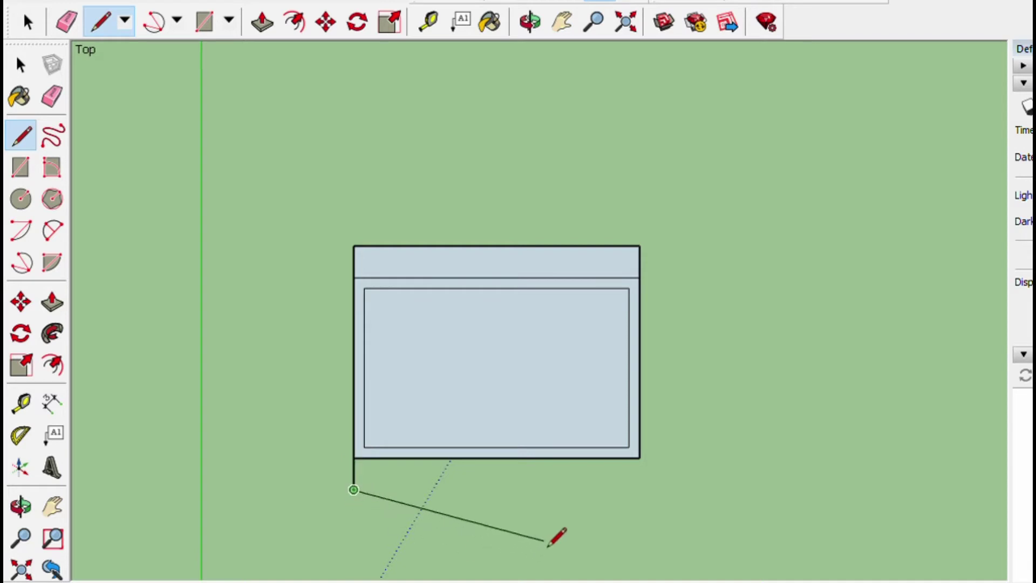
click(684, 489)
key(Escape)
click(638, 457)
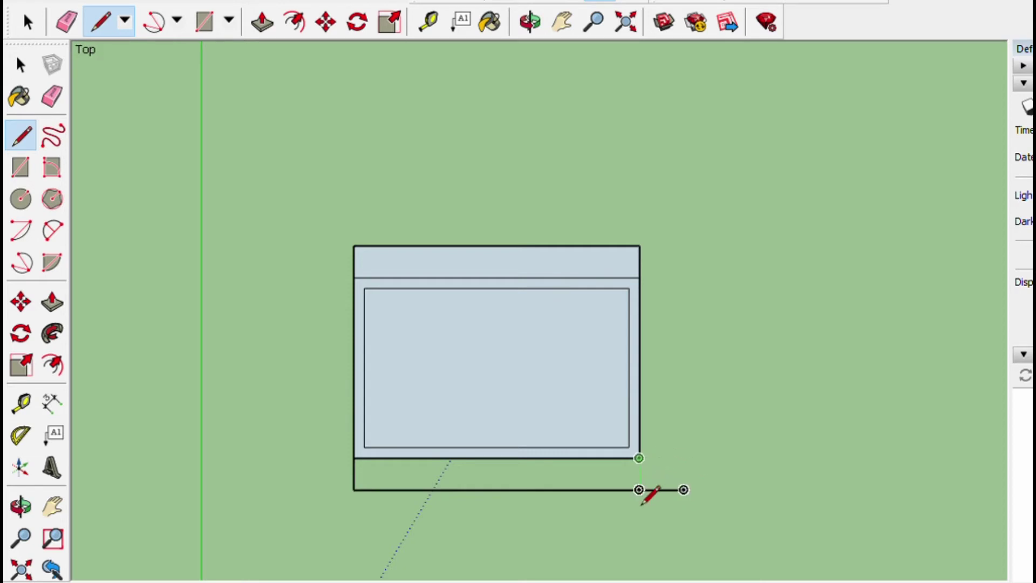
click(640, 489)
key(e)
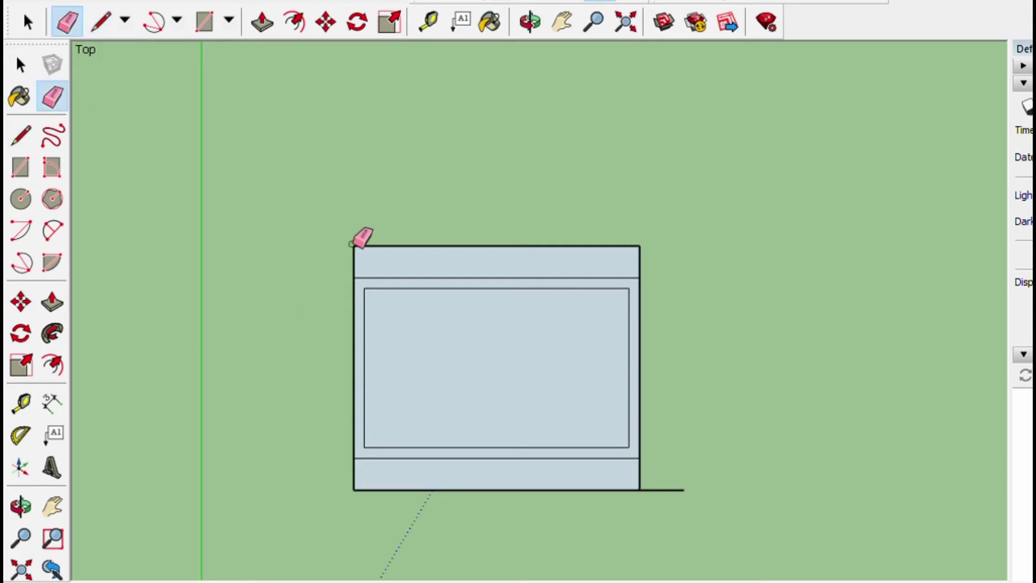
drag(667, 466, 704, 535)
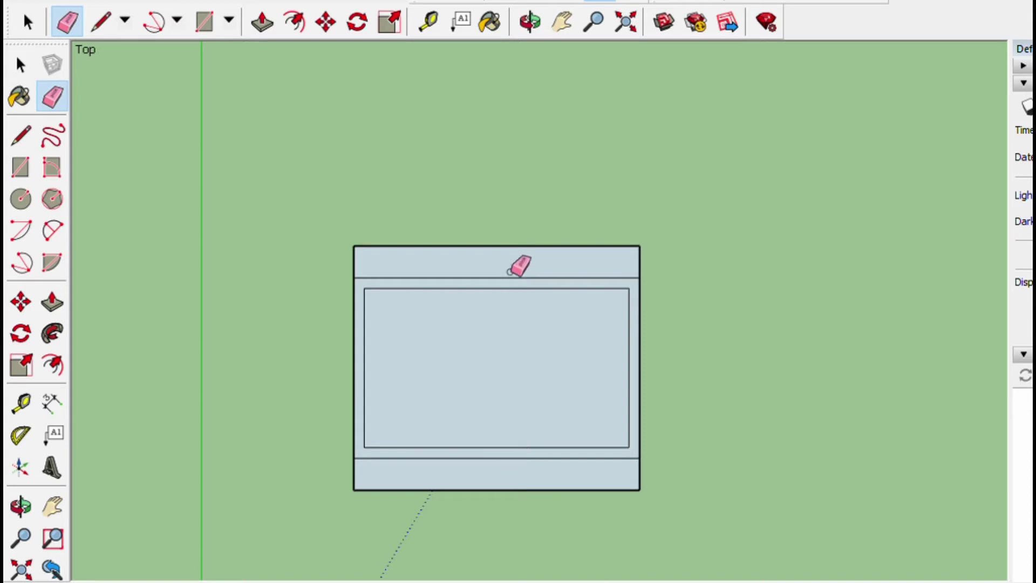
Step: Dimension the overall width and depth of the extended plan outline, placing the dimensions outside its upper and right edges
mouse_move(763, 485)
middle_down()
mouse_move(597, 111)
mouse_move(735, 99)
mouse_move(680, 293)
mouse_move(418, 240)
mouse_move(463, 144)
mouse_move(613, 232)
mouse_move(694, 259)
middle_up()
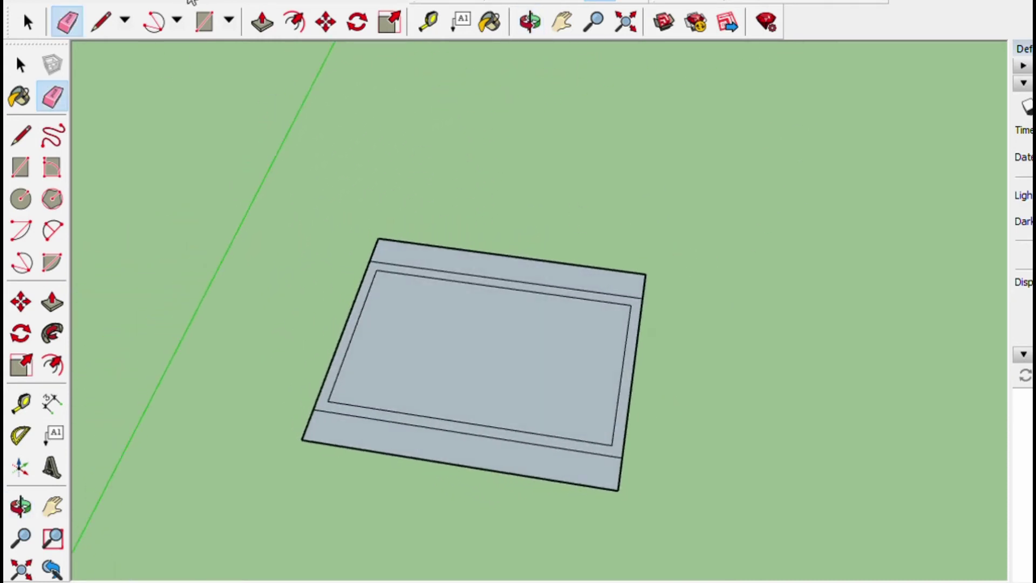
key(F2)
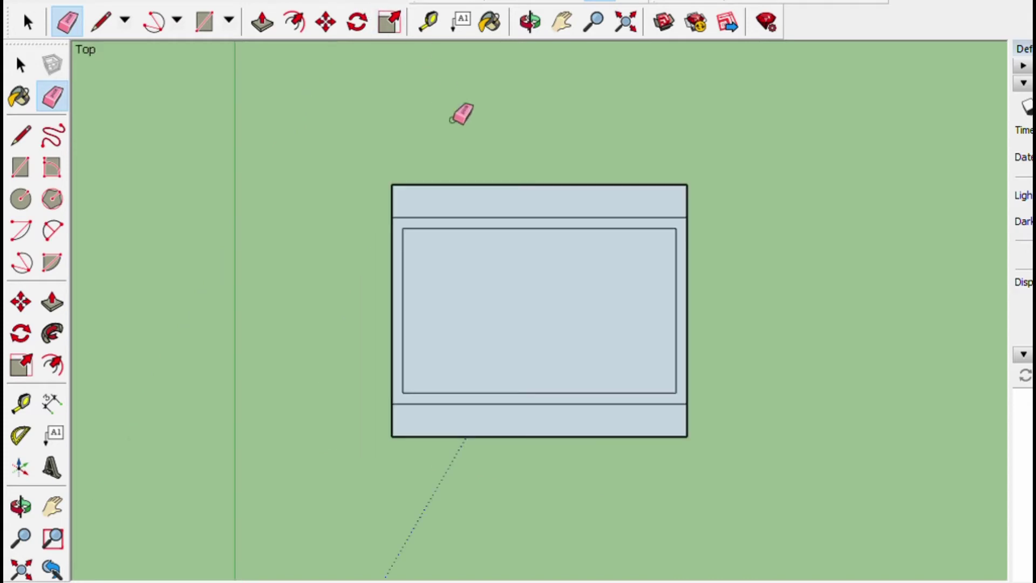
mouse_move(594, 285)
shift+middle_down()
mouse_move(563, 307)
mouse_move(564, 282)
shift+middle_up()
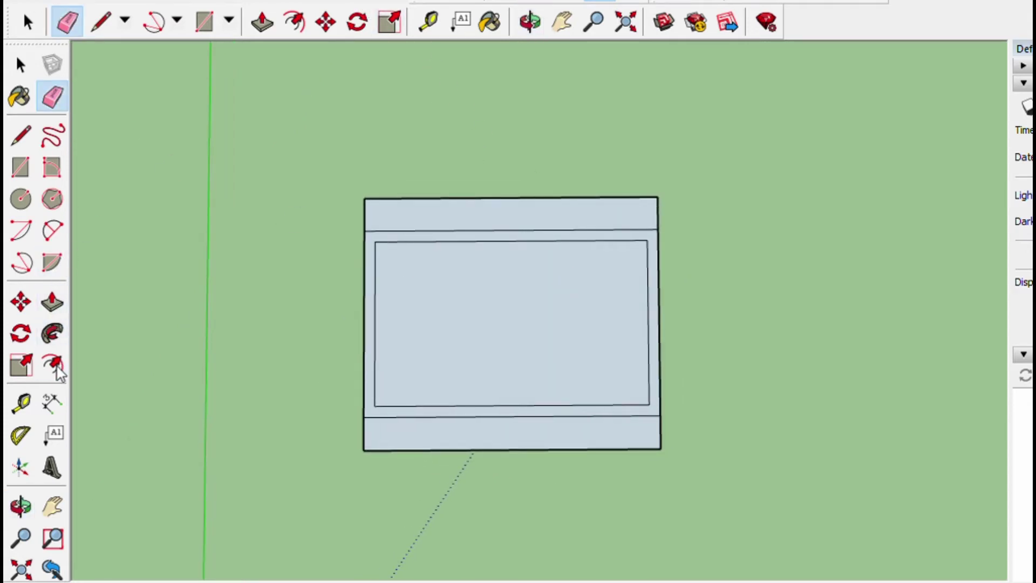
click(52, 403)
click(368, 182)
click(655, 180)
click(649, 159)
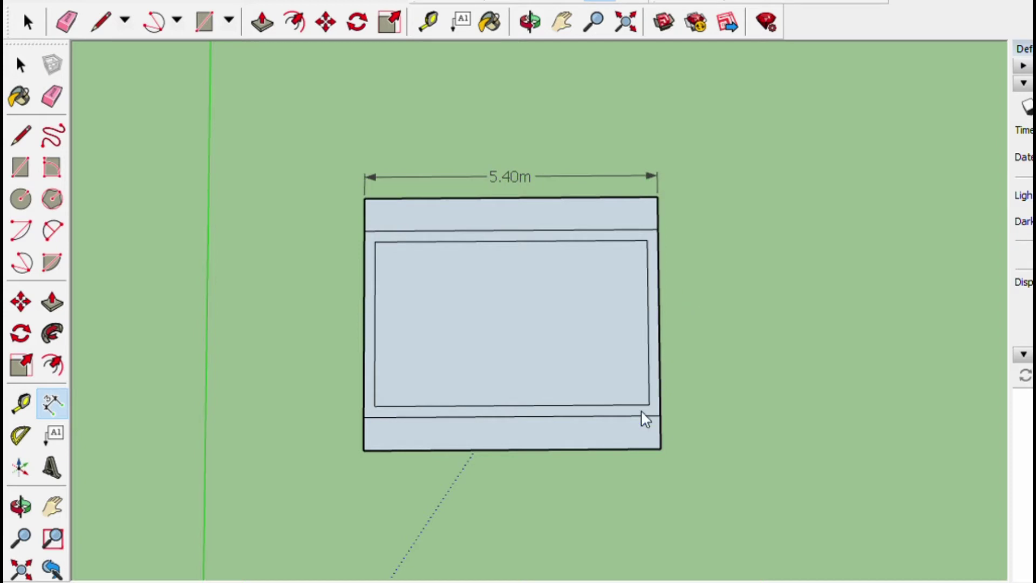
click(660, 438)
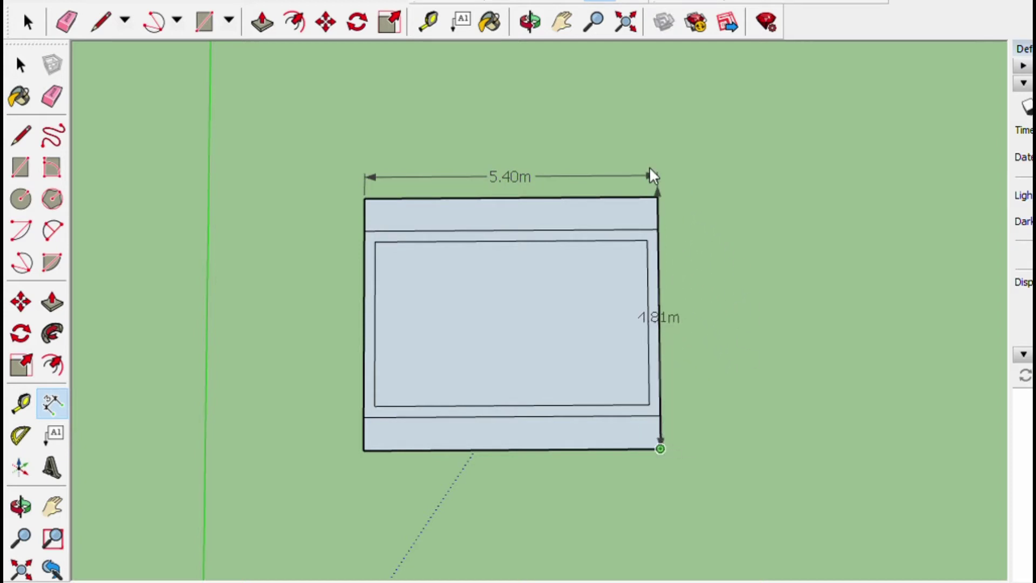
click(657, 181)
click(689, 178)
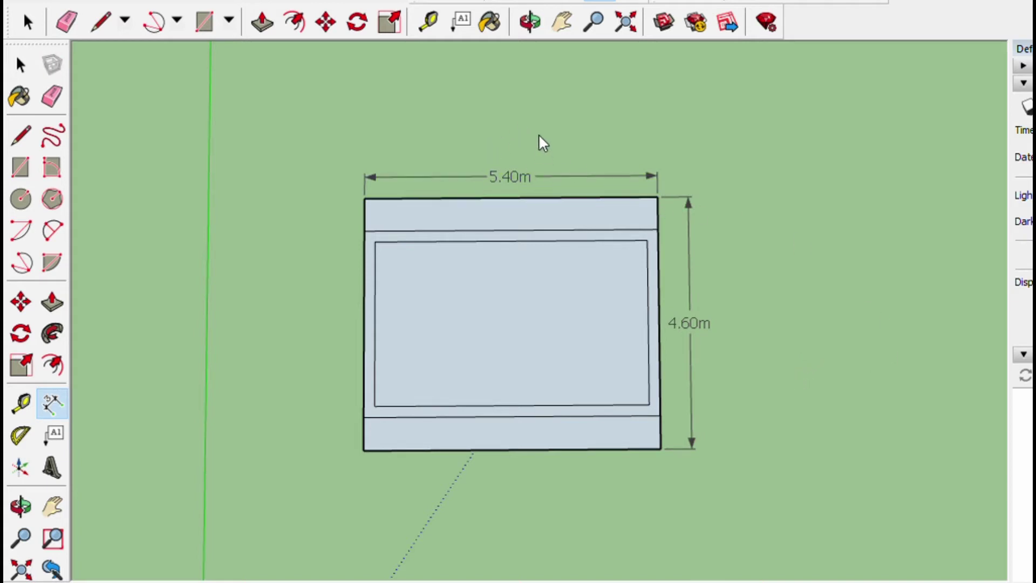
click(523, 162)
click(634, 152)
click(689, 319)
click(672, 275)
click(702, 323)
click(714, 286)
click(705, 325)
click(721, 337)
Step: Draw a separate 5.40 by 4.60 m rectangle beside the dimensioned plan
shift+middle_drag(739, 339, 529, 363)
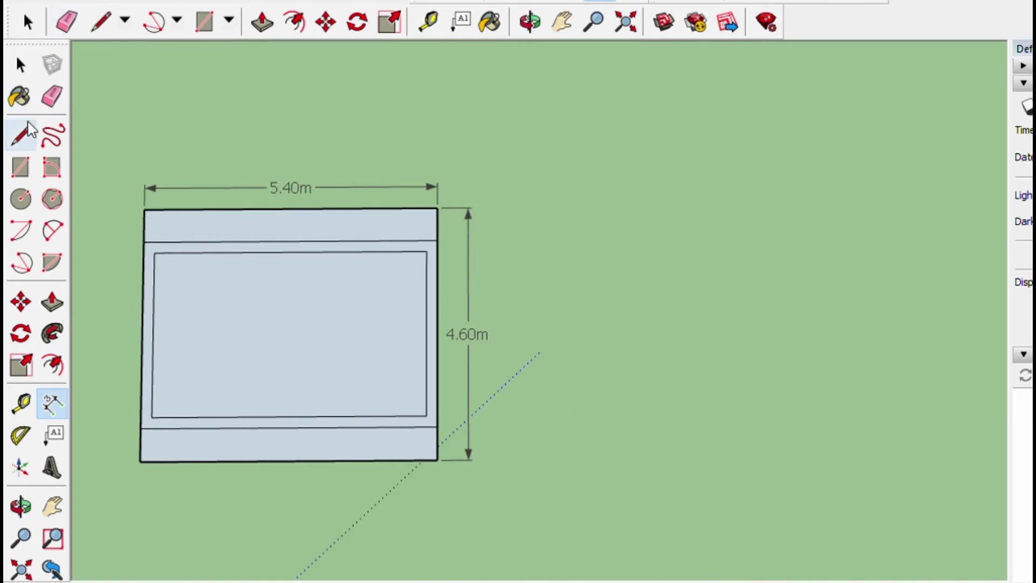
click(21, 167)
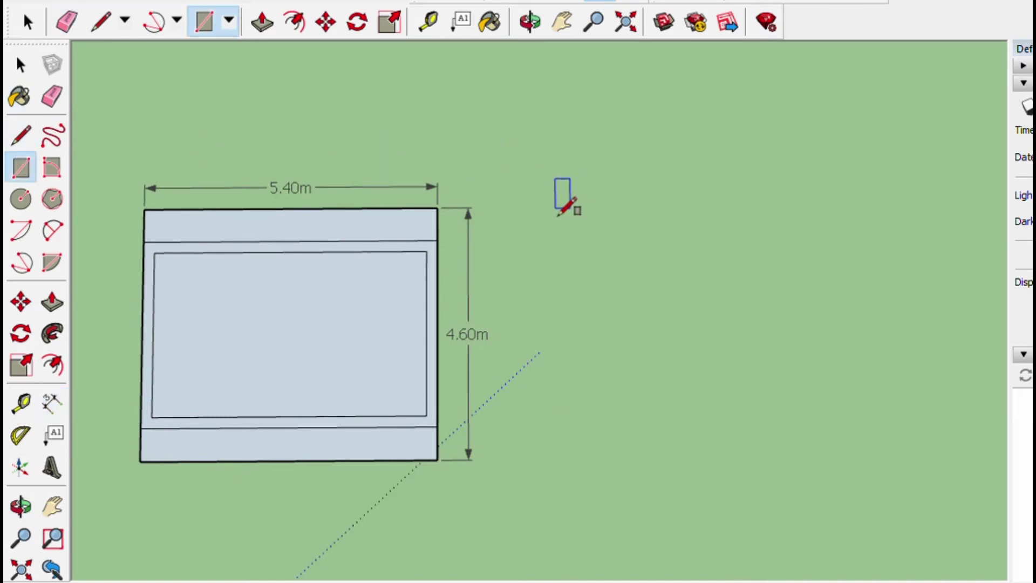
click(597, 200)
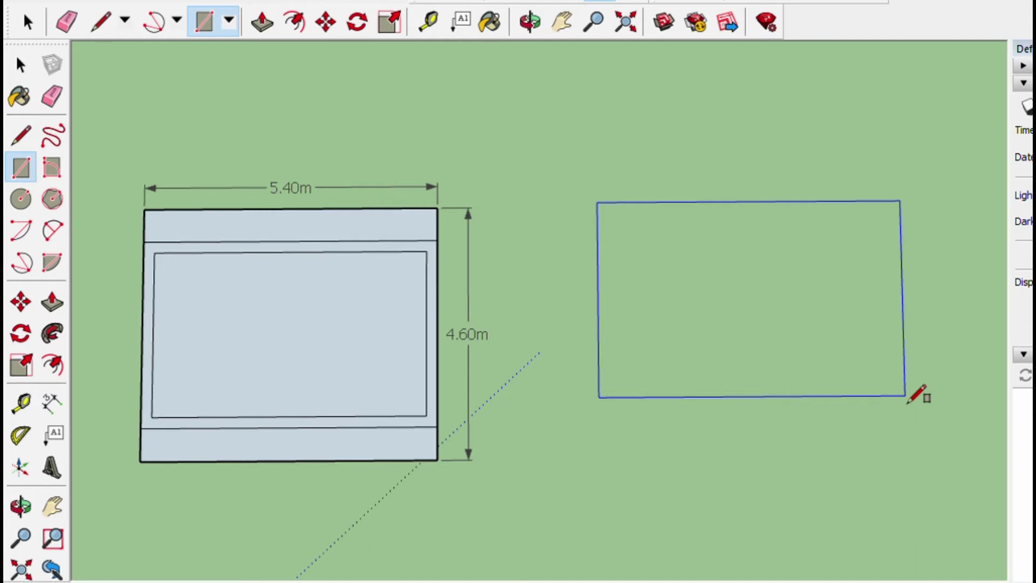
key(Return)
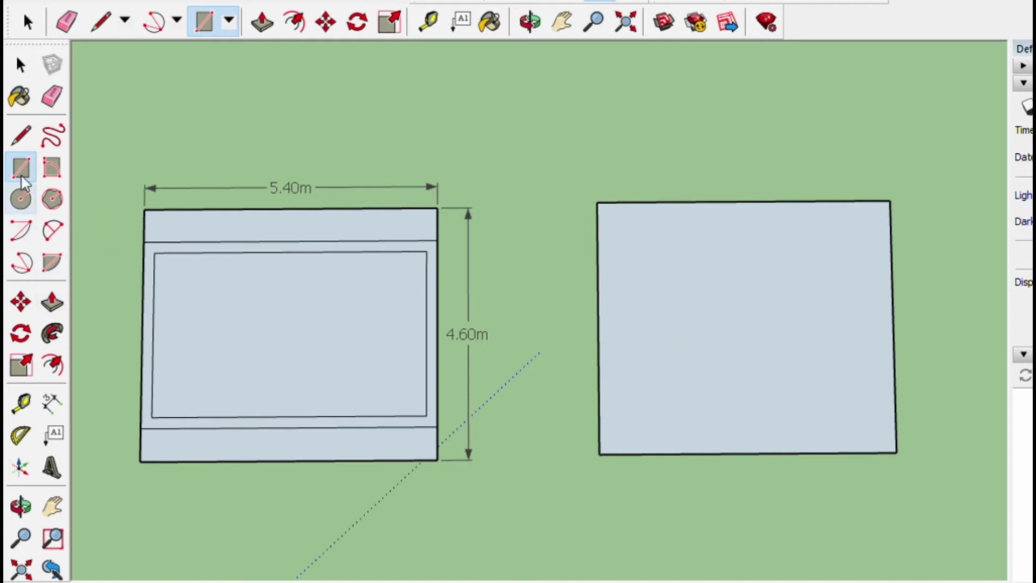
Step: Split the new rectangle lengthwise with a line joining the midpoints of its two shorter sides
click(19, 136)
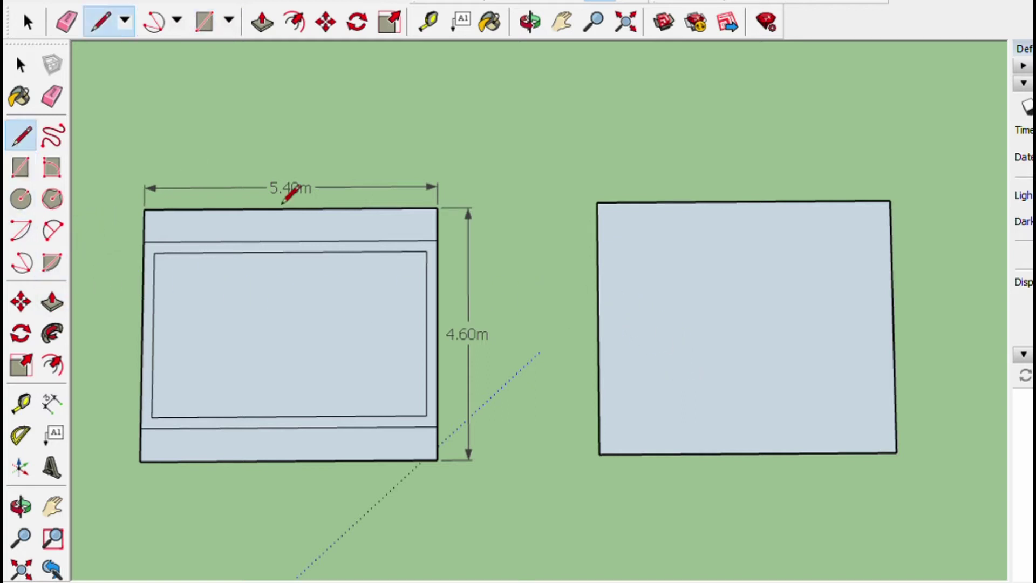
click(597, 327)
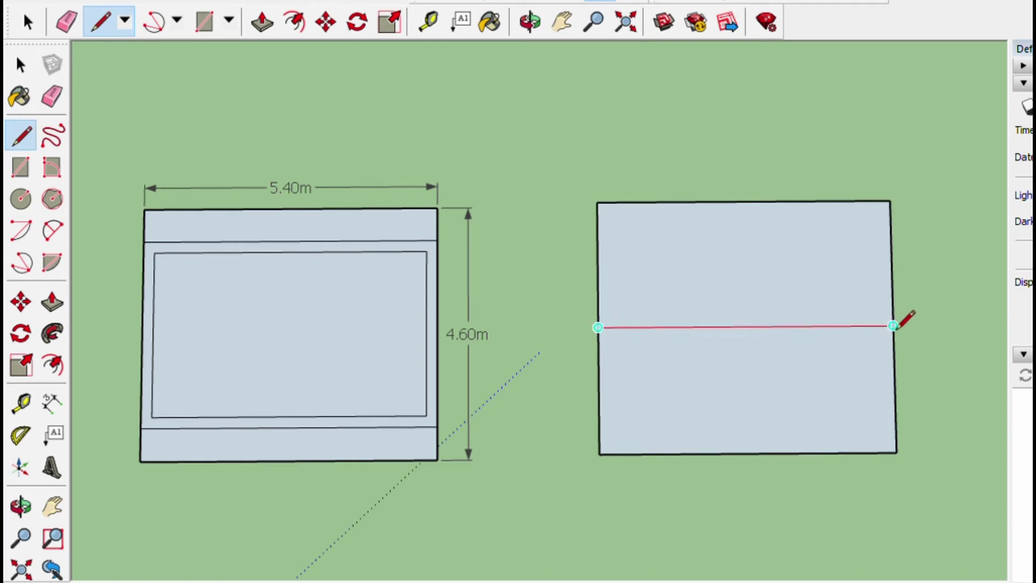
click(893, 326)
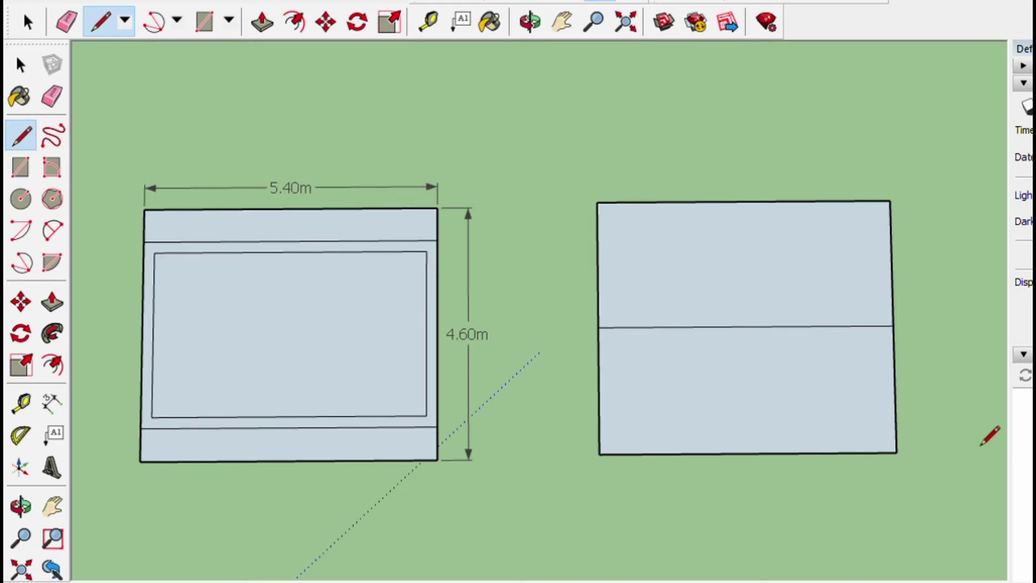
Step: Move the split rectangle's centre line straight up along the blue axis to fold the two halves into a gable roof
shift+middle_drag(989, 436, 858, 379)
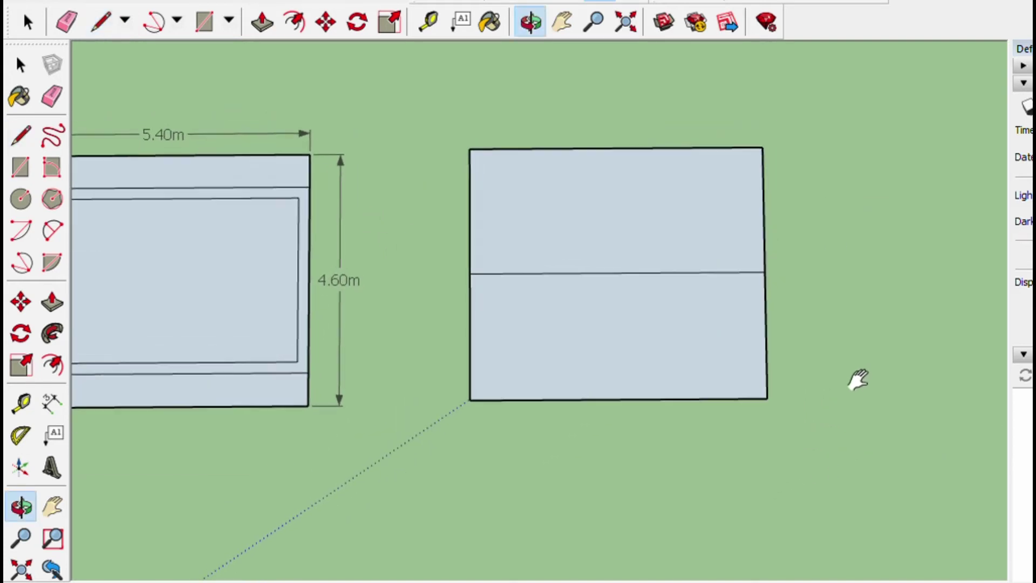
click(21, 302)
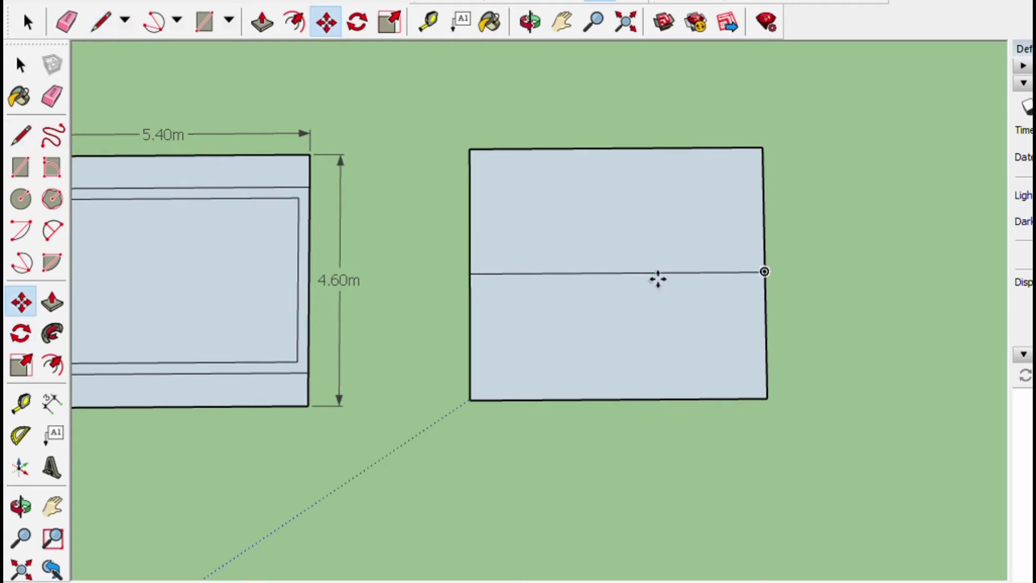
middle_drag(657, 272, 513, 88)
scroll(846, 393, up, 2)
middle_drag(847, 393, 590, 250)
drag(565, 294, 587, 203)
middle_drag(587, 203, 422, 112)
drag(422, 112, 463, 105)
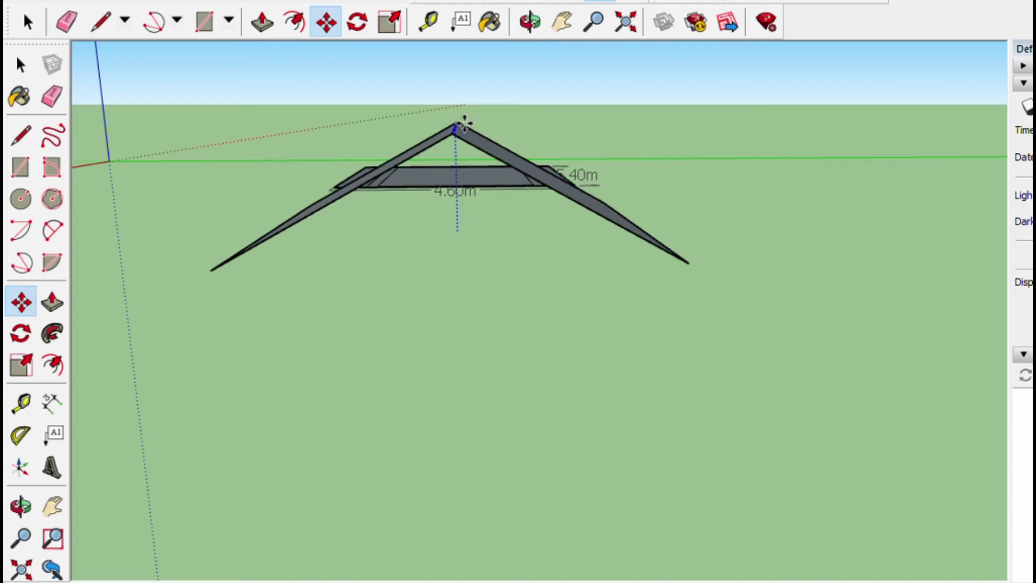
click(463, 123)
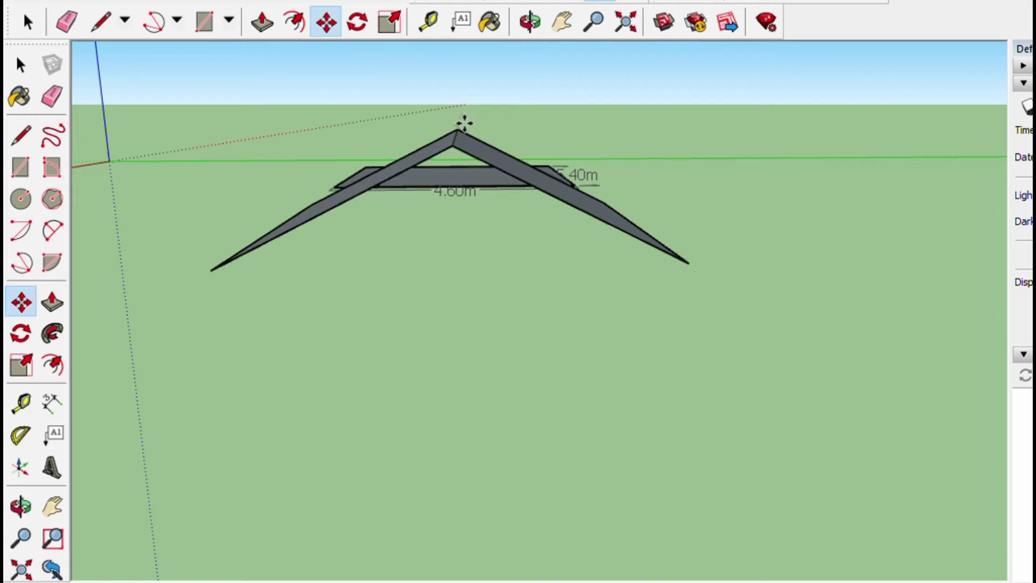
middle_drag(458, 280, 509, 314)
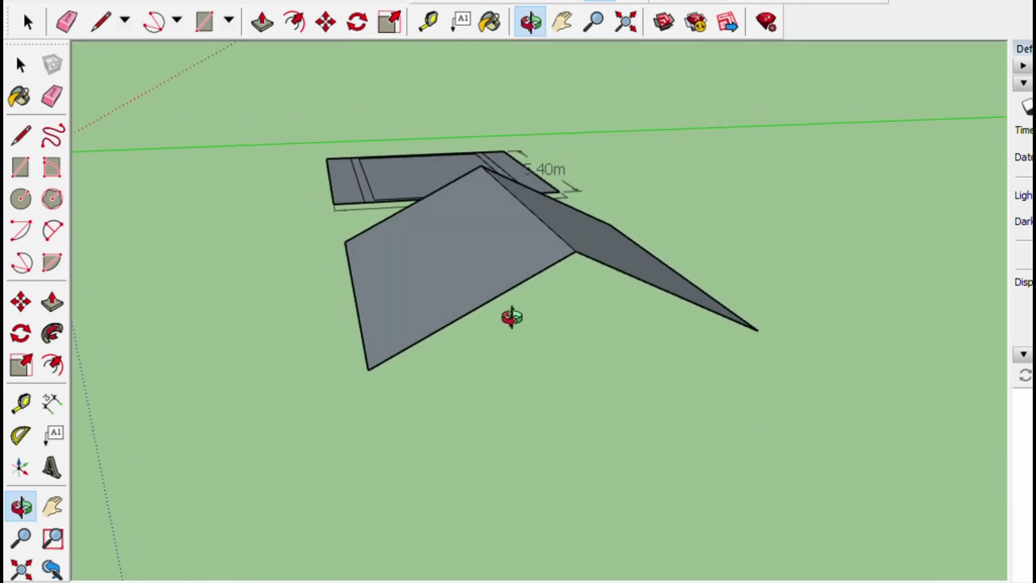
key(m)
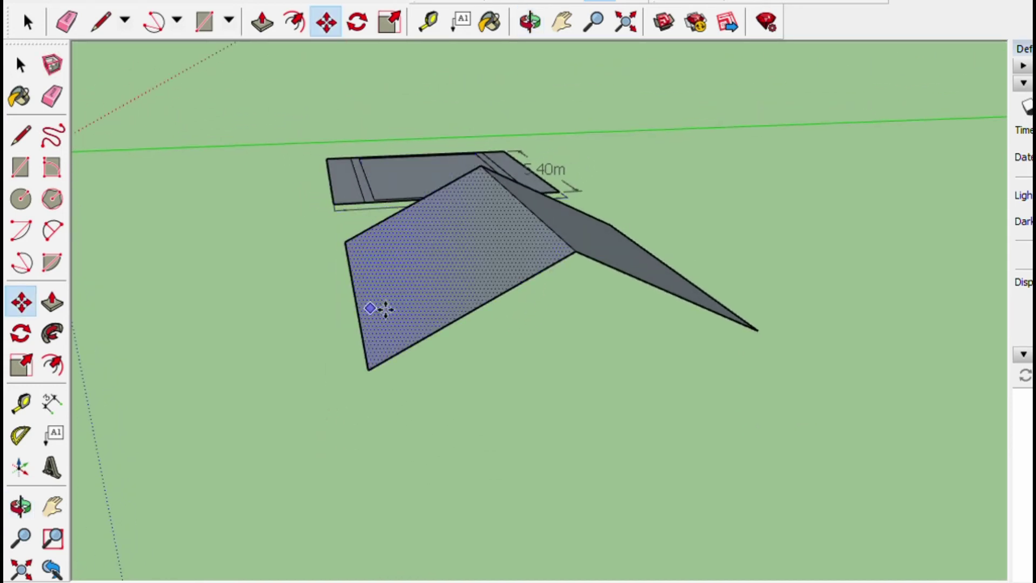
middle_drag(705, 349, 884, 347)
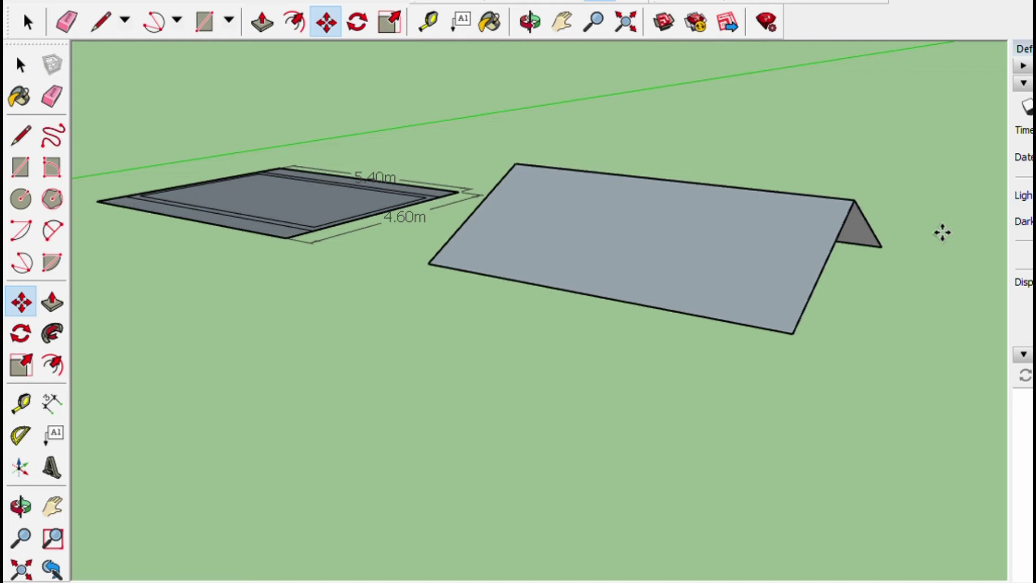
click(854, 199)
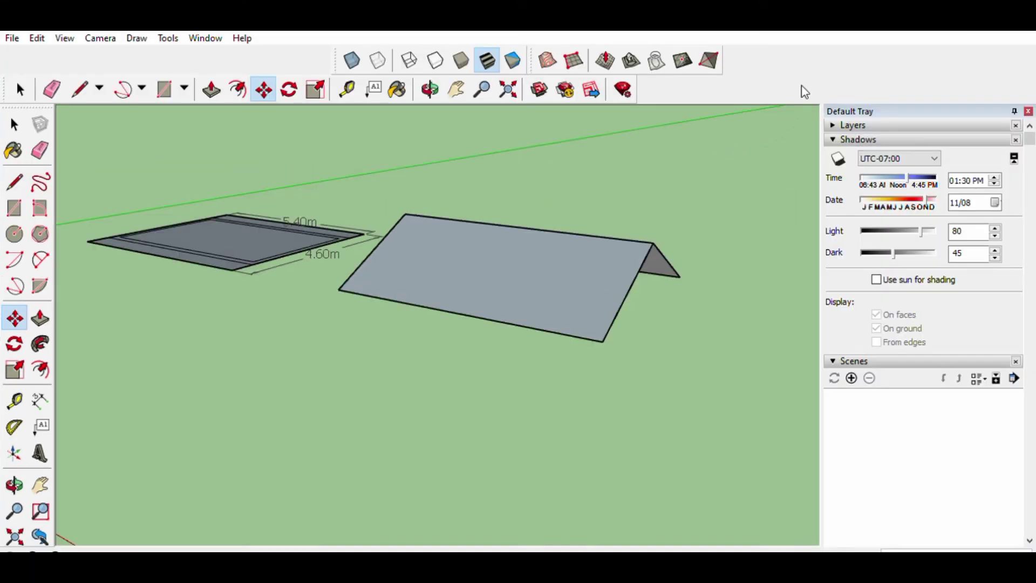
Step: Draw a line from the ridge's midpoint down the roof slope, perpendicular to the ridge, towards the eave edge
scroll(668, 143, up, 2)
mouse_move(717, 326)
middle_down()
mouse_move(461, 389)
mouse_move(439, 381)
middle_up()
click(15, 172)
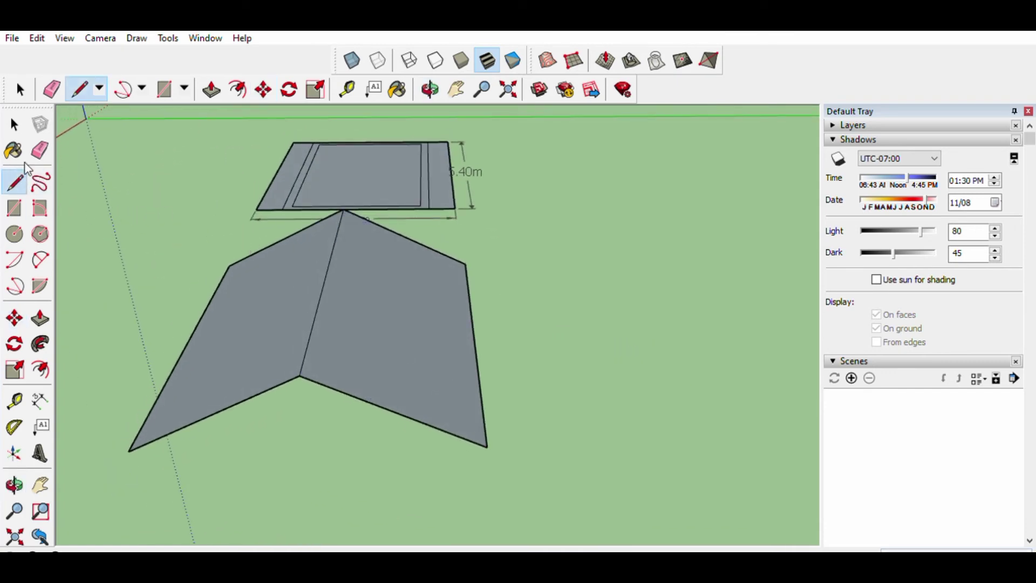
click(326, 274)
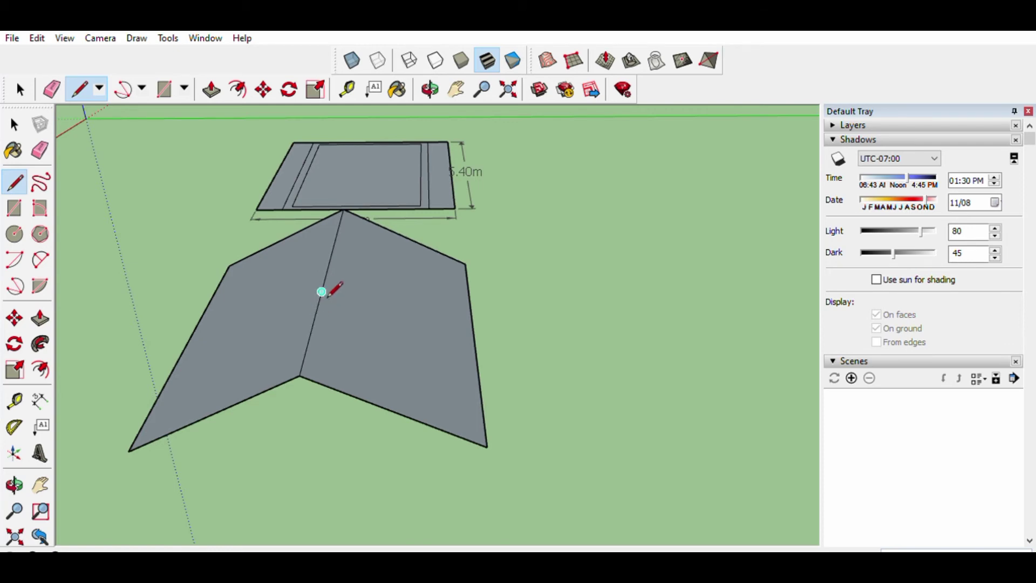
mouse_move(358, 308)
middle_down()
mouse_move(294, 337)
mouse_move(231, 310)
mouse_move(340, 235)
mouse_move(451, 270)
mouse_move(432, 227)
middle_up()
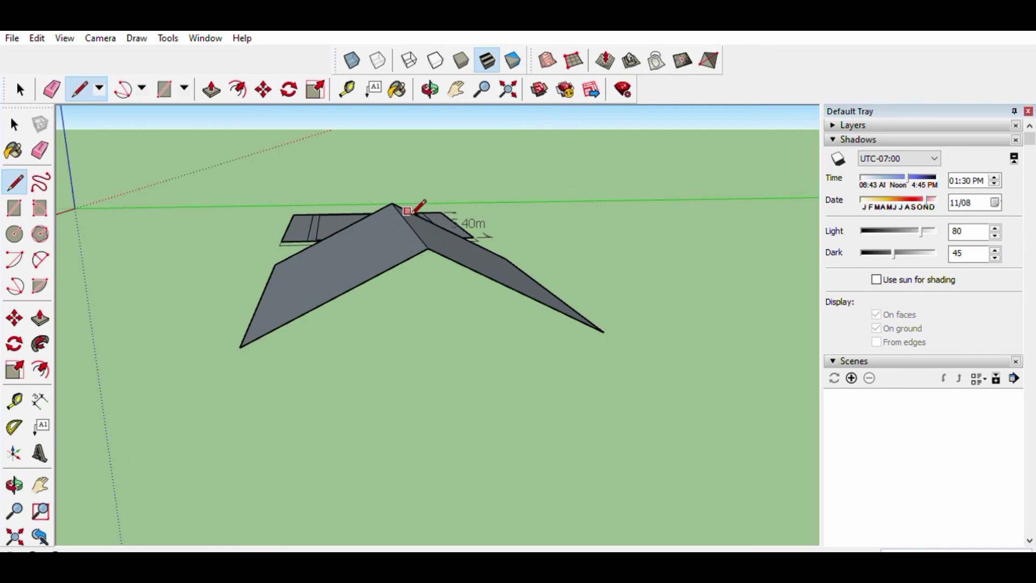
mouse_move(446, 235)
middle_down()
mouse_move(428, 289)
mouse_move(351, 363)
mouse_move(334, 339)
middle_up()
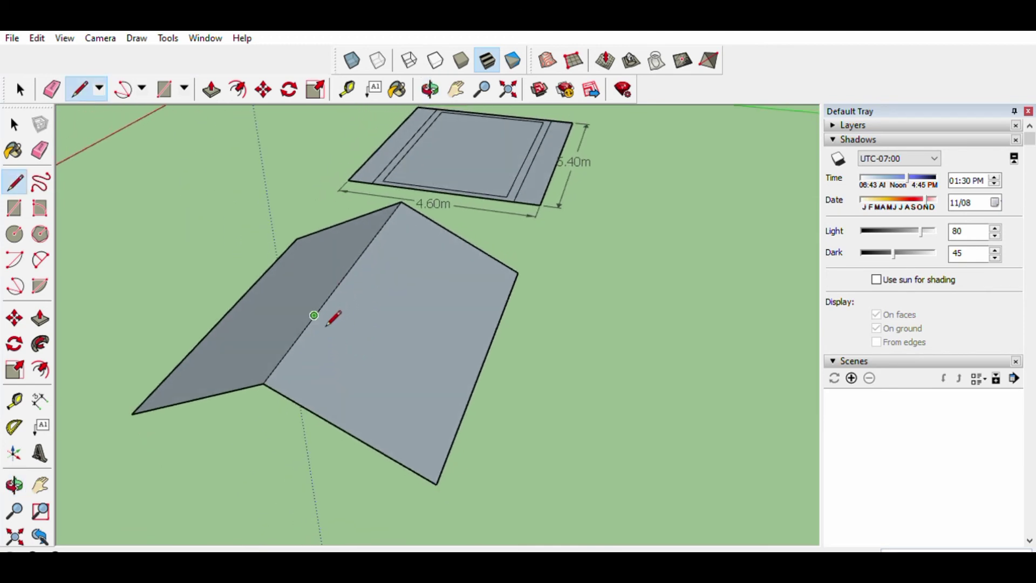
click(314, 315)
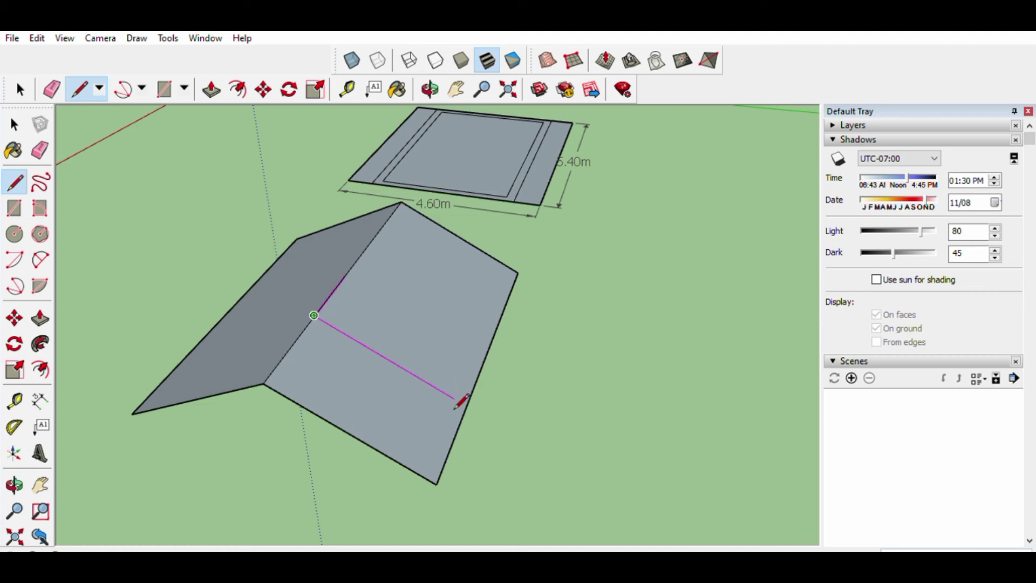